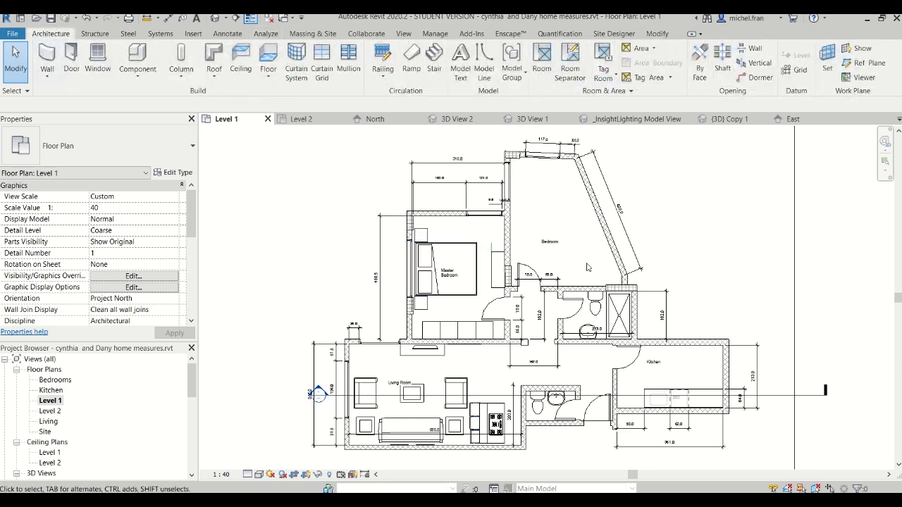
Examine the Level 1 floor plan, including the living room furniture and the overall room layout
middle_click_drag(590, 266, 557, 264)
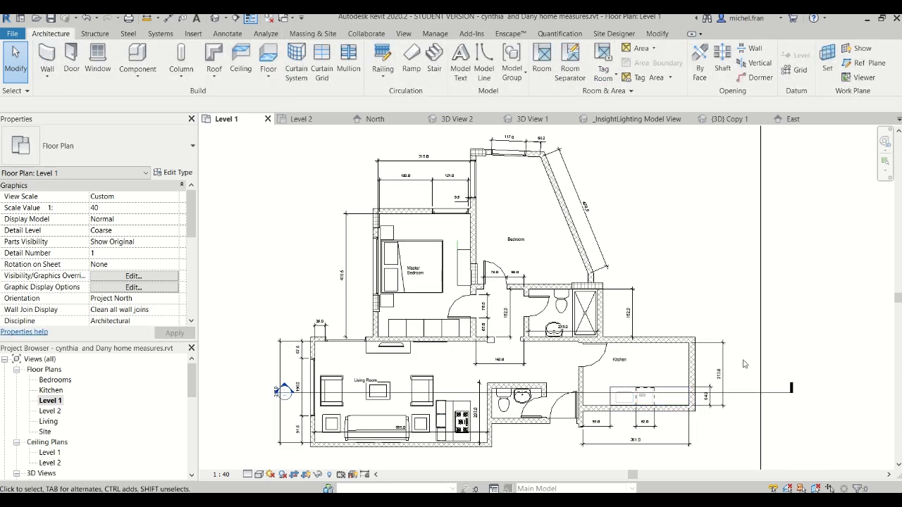
middle_click_drag(633, 261, 655, 264)
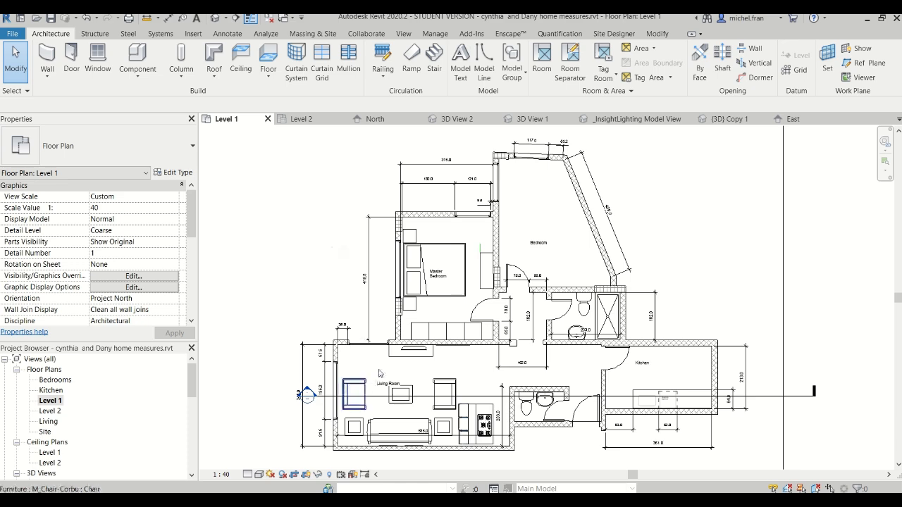
scroll(360, 397, "up", 5)
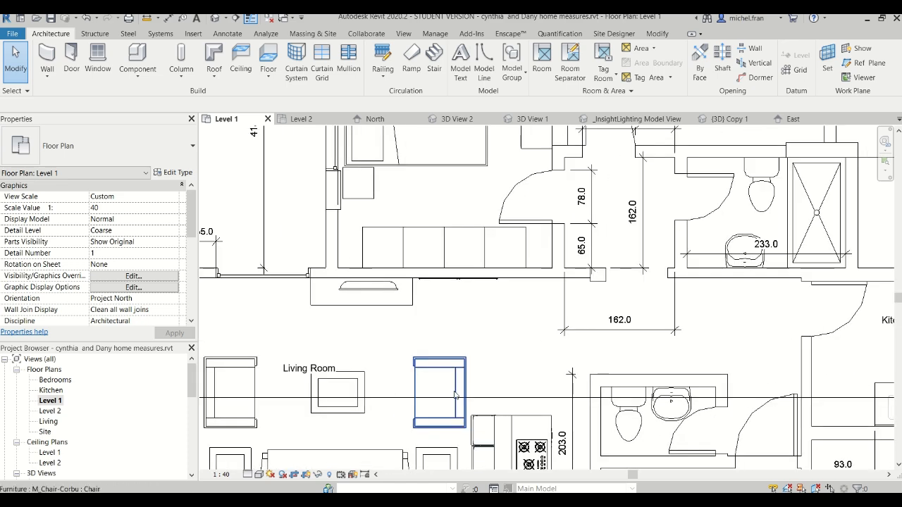
mouse_move(423, 437)
middle_mouse_down()
mouse_move(609, 293)
mouse_move(644, 310)
middle_mouse_up()
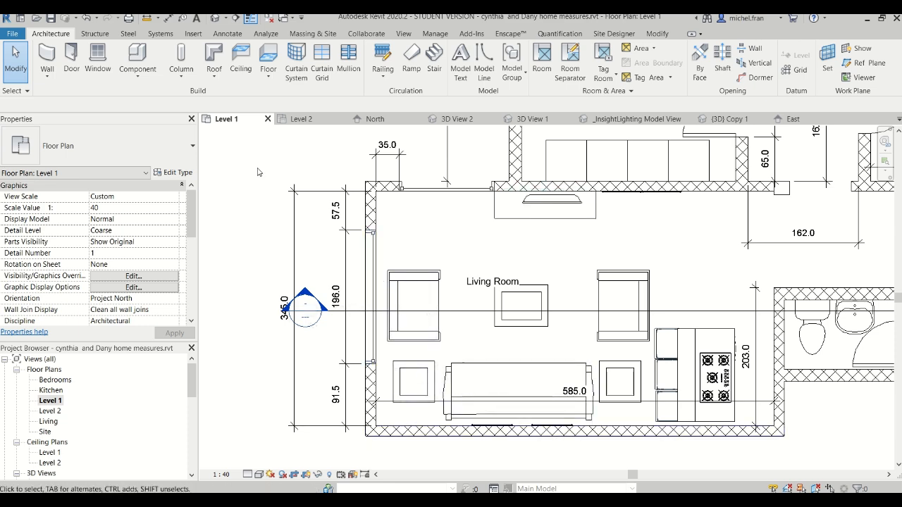
middle_click_drag(434, 237, 430, 273)
scroll(576, 327, "down", 2)
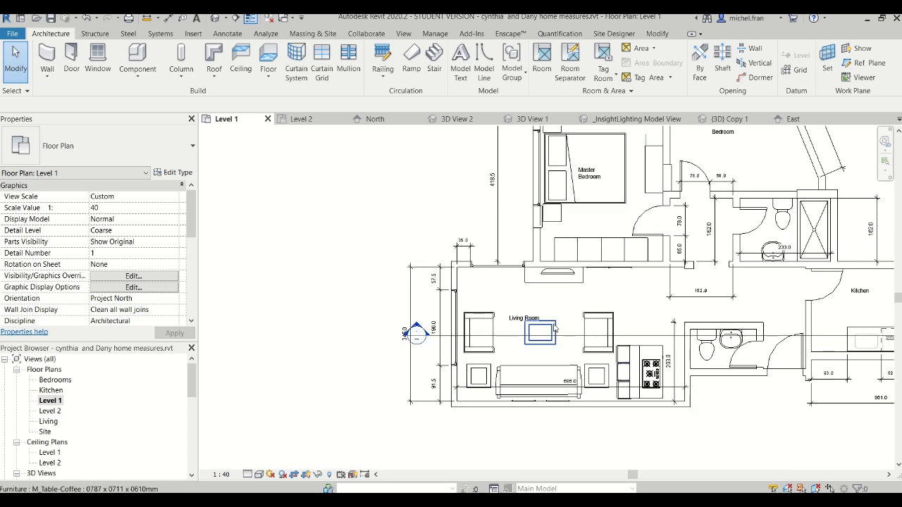
middle_click_drag(552, 340, 444, 328)
middle_click_drag(356, 260, 342, 277)
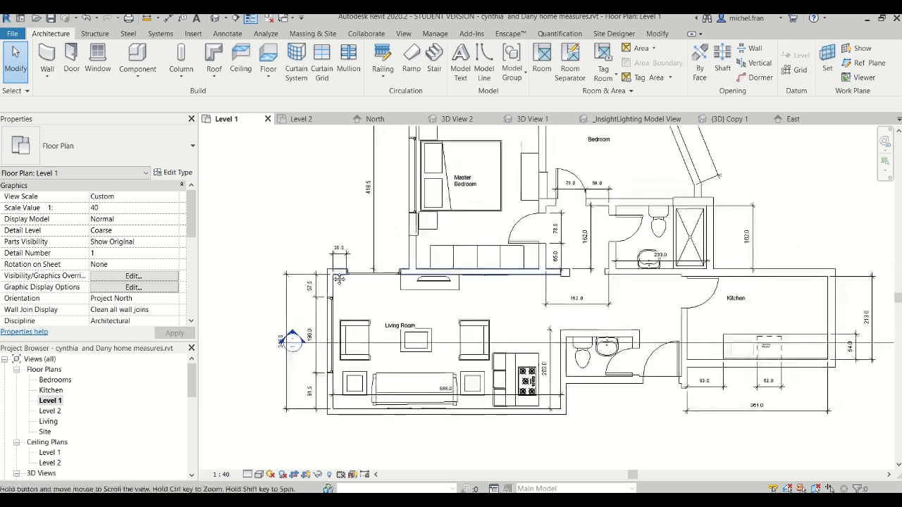
scroll(334, 273, "down", 1)
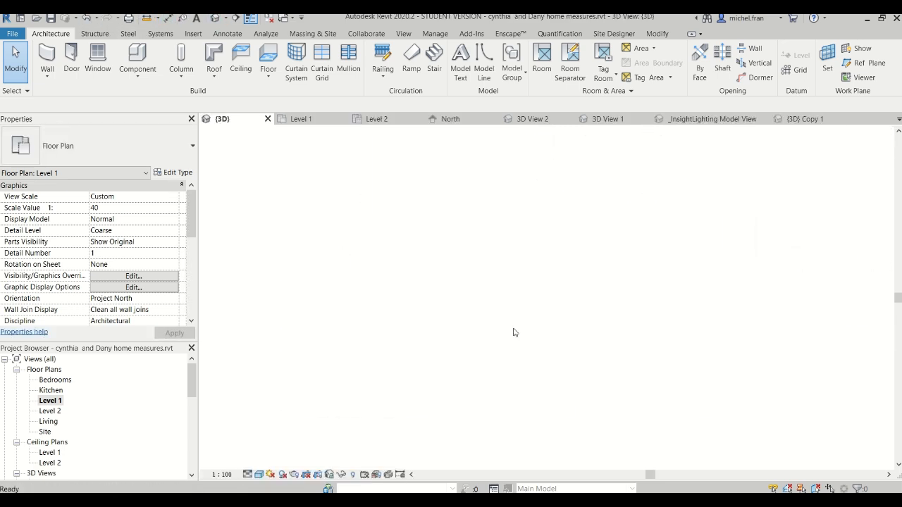
Inspect the whole apartment model in the default {3D} view
middle_click_drag(562, 341, 419, 318)
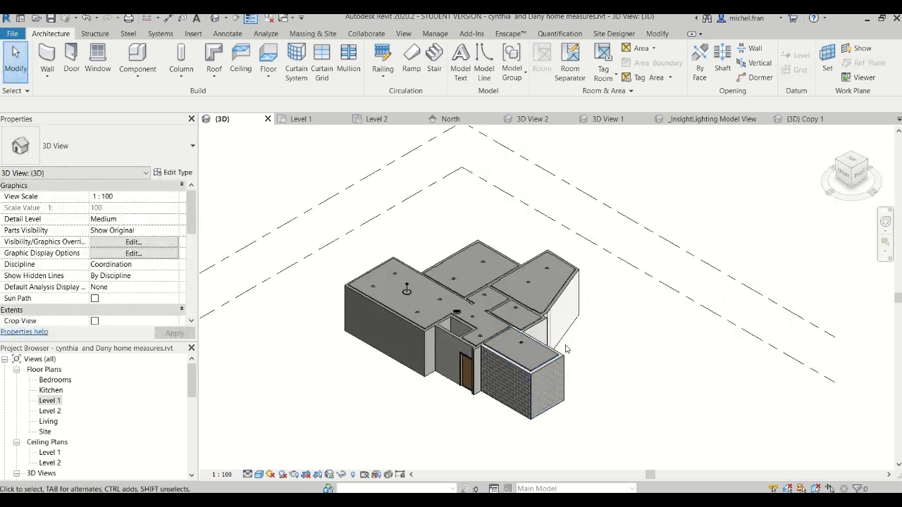
scroll(566, 346, "up", 3)
scroll(590, 366, "down", 1)
middle_click_drag(633, 376, 669, 383)
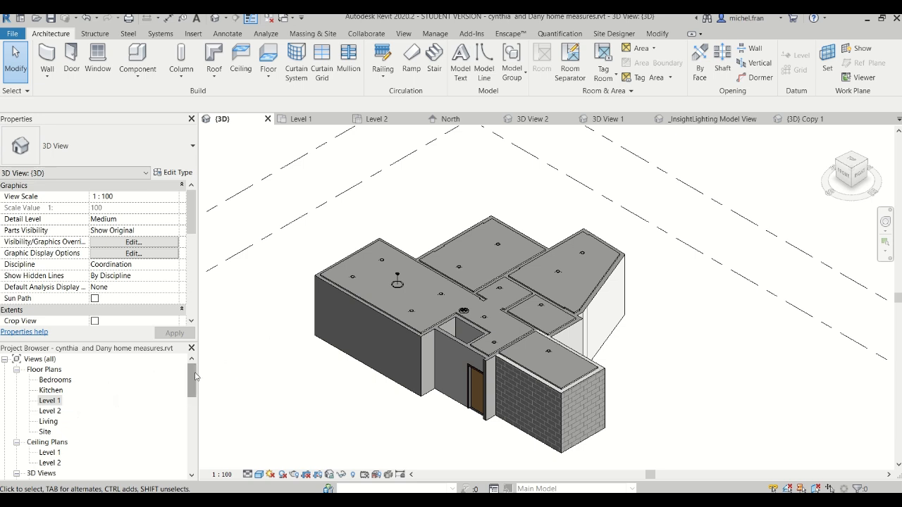
View the bedroom and living room perspectives in 3D View 1 and 3D View 2
left_click_drag(196, 377, 195, 391)
left_click(57, 432)
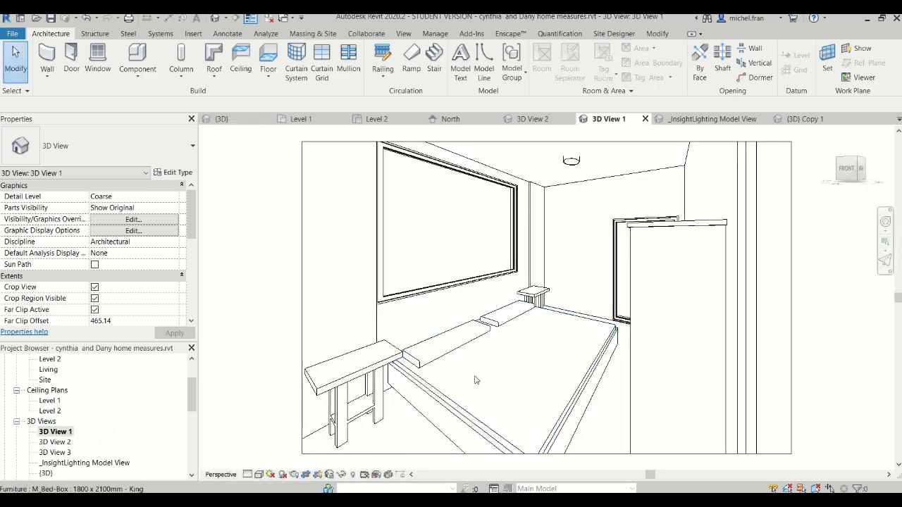
left_click(54, 442)
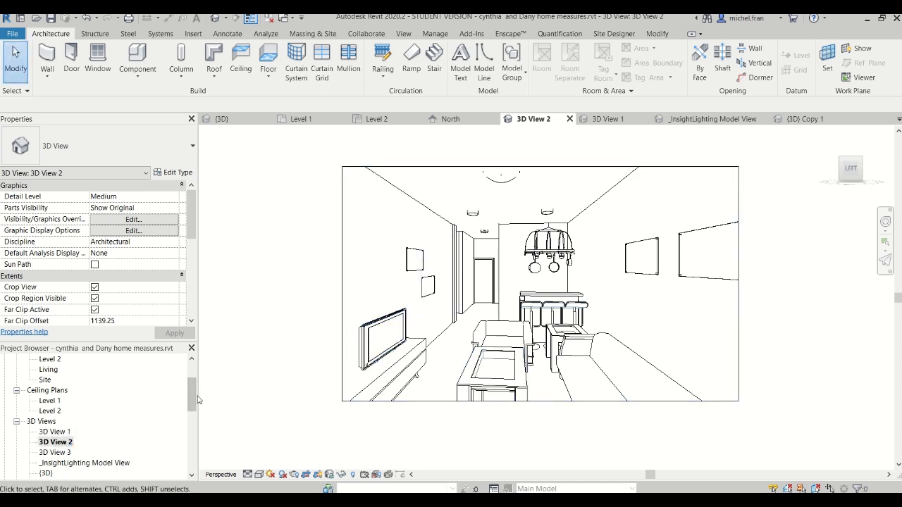
View the saved living room renderings 3D View 2_1 and 3D View 2_2
left_click_drag(194, 399, 192, 442)
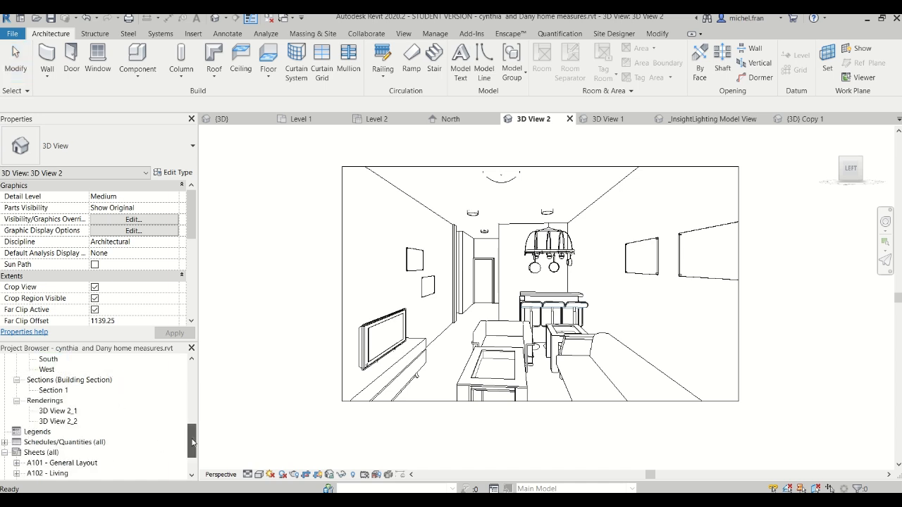
left_click(68, 412)
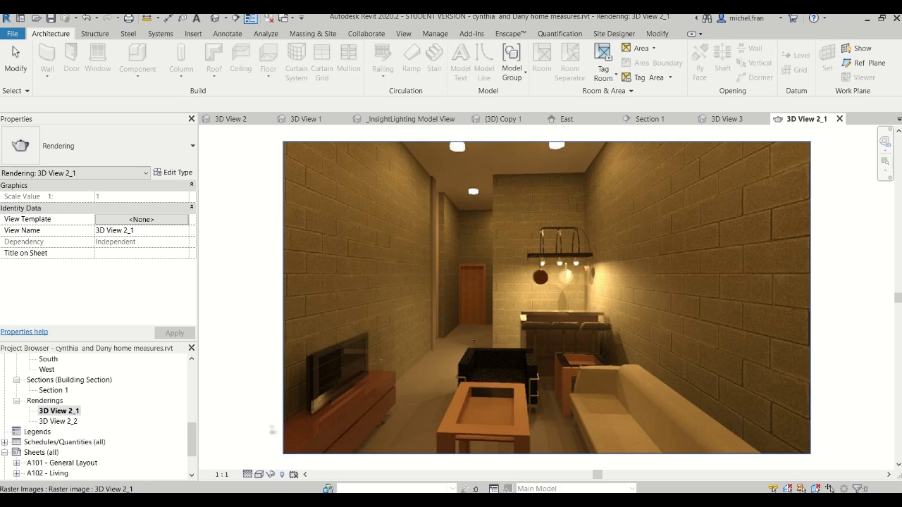
double_click(57, 421)
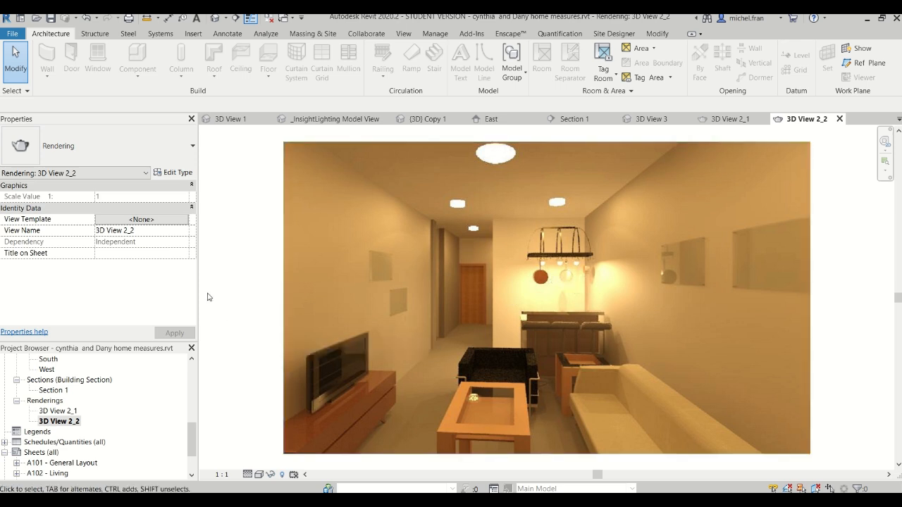
Return to the Level 1 floor plan and look over the full apartment layout
left_click_drag(190, 416, 189, 372)
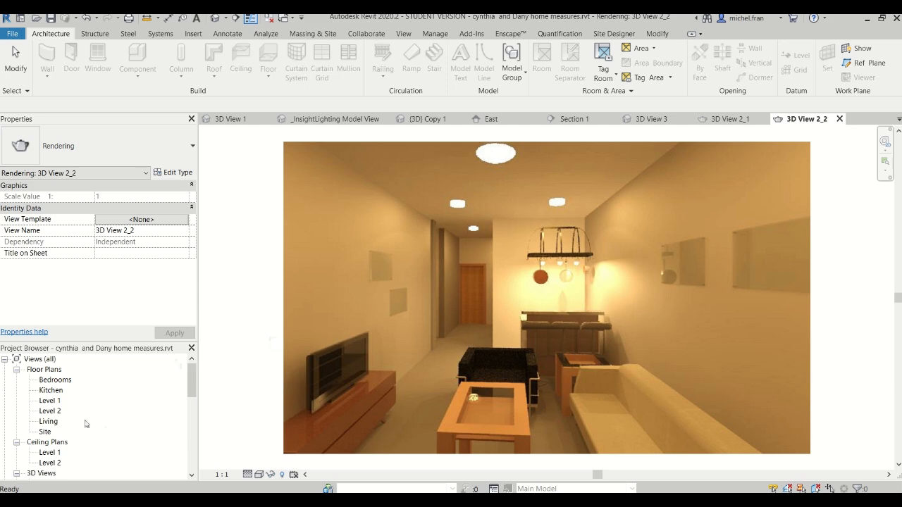
left_click(59, 399)
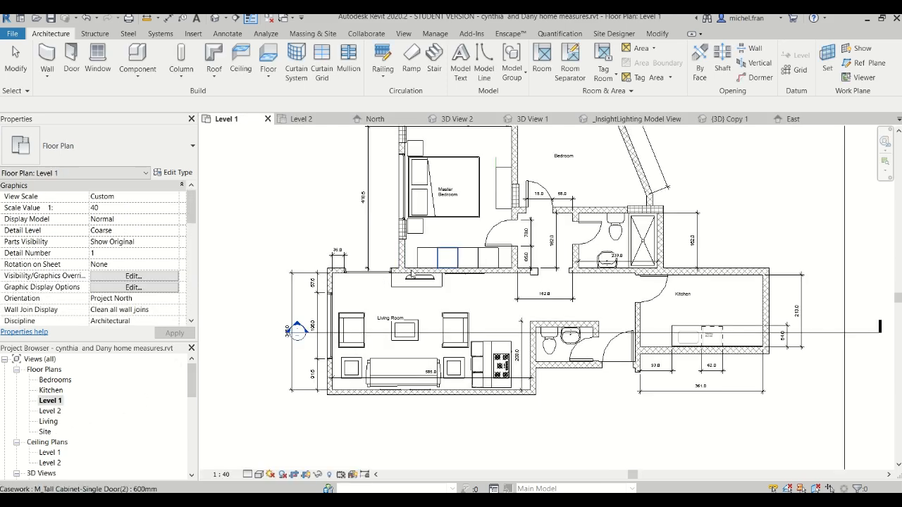
middle_click_drag(296, 353, 288, 407)
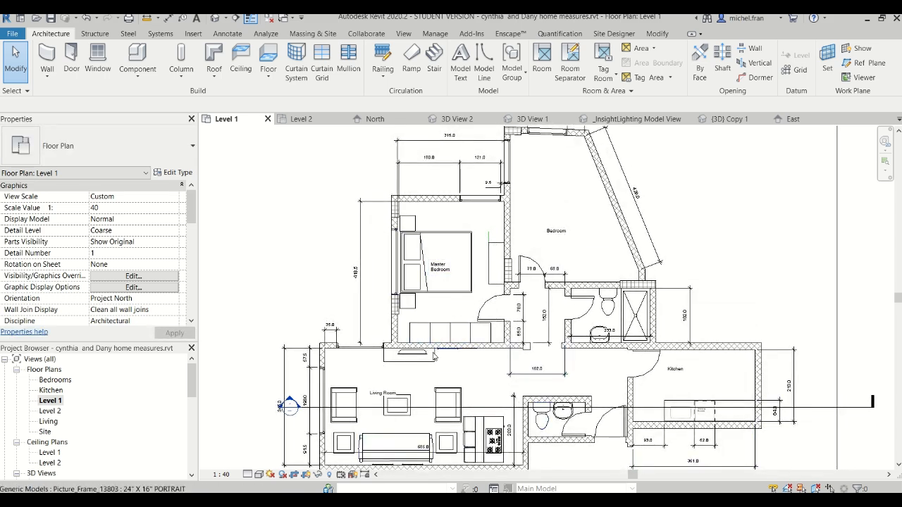
scroll(435, 346, "down", 1)
middle_click_drag(437, 354, 431, 302)
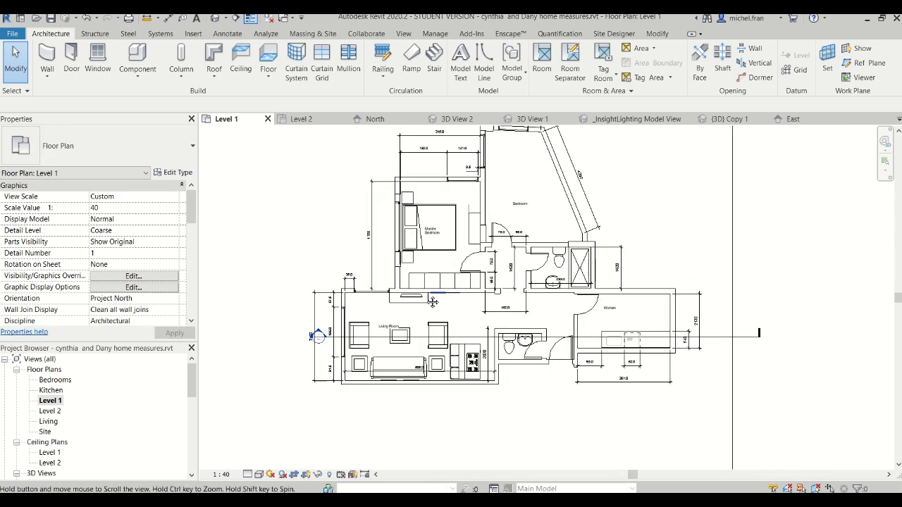
Open the Level 2 ceiling plan and check it for ceilings and light fixtures
left_click(54, 454)
left_click(51, 464)
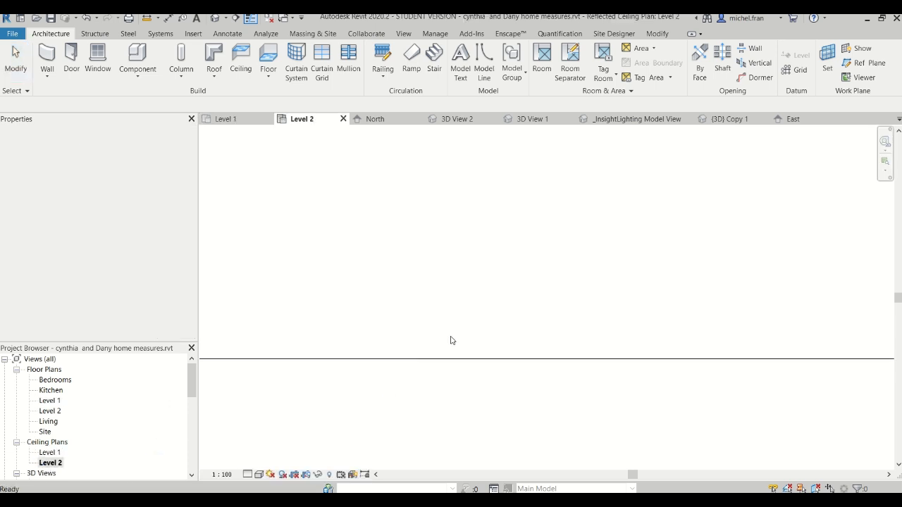
scroll(492, 343, "down", 2)
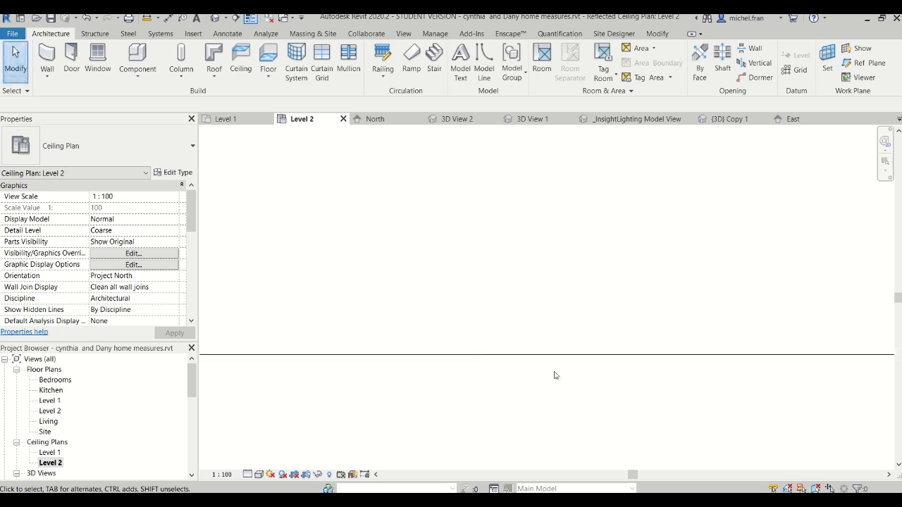
scroll(594, 390, "down", 2)
middle_click_drag(588, 343, 566, 267)
scroll(566, 267, "down", 2)
scroll(581, 346, "up", 3)
scroll(579, 346, "down", 2)
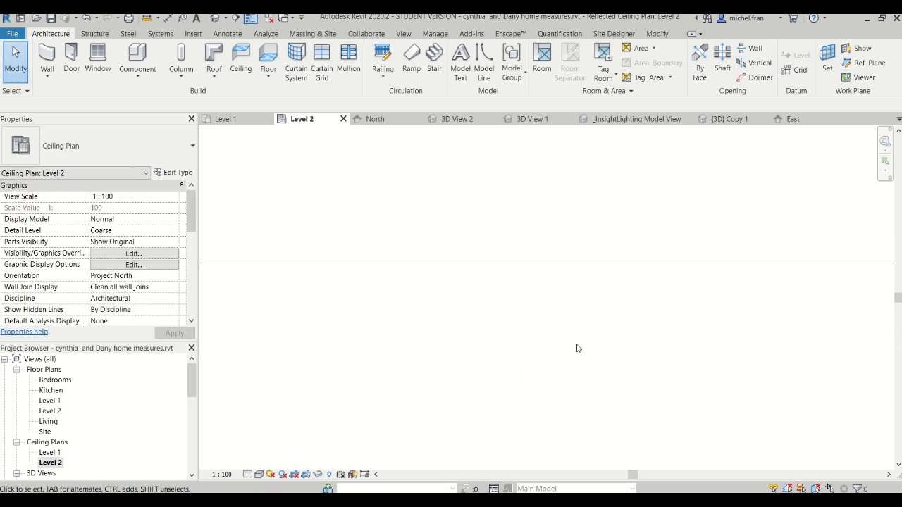
middle_click_drag(527, 312, 540, 355)
scroll(548, 368, "down", 4)
scroll(549, 372, "down", 2)
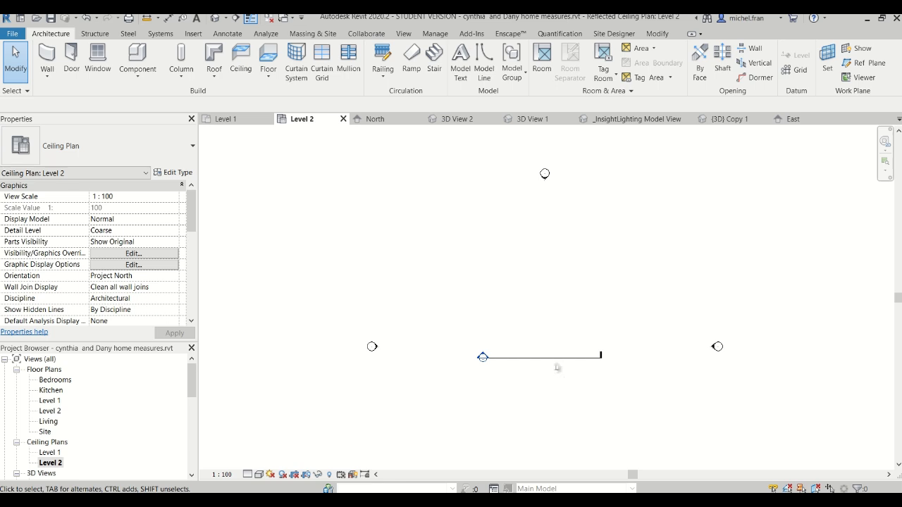
left_click(91, 438)
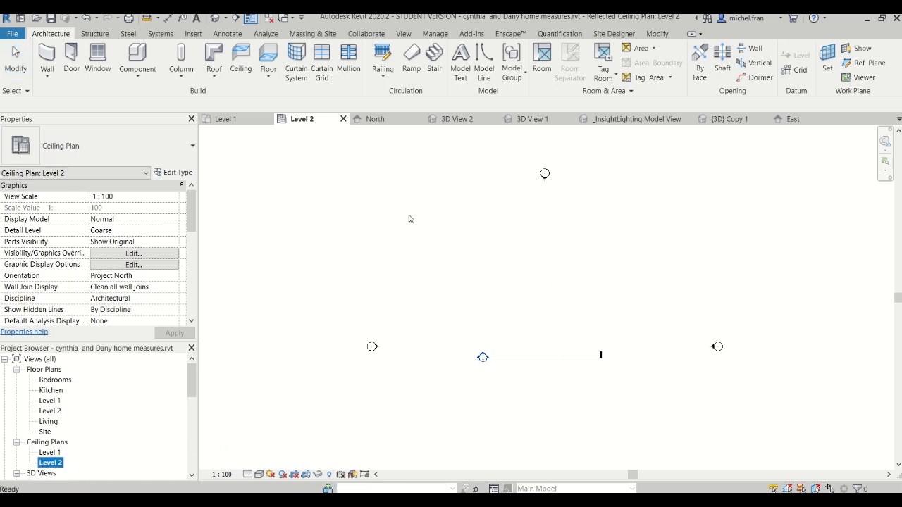
middle_click_drag(416, 437, 422, 323)
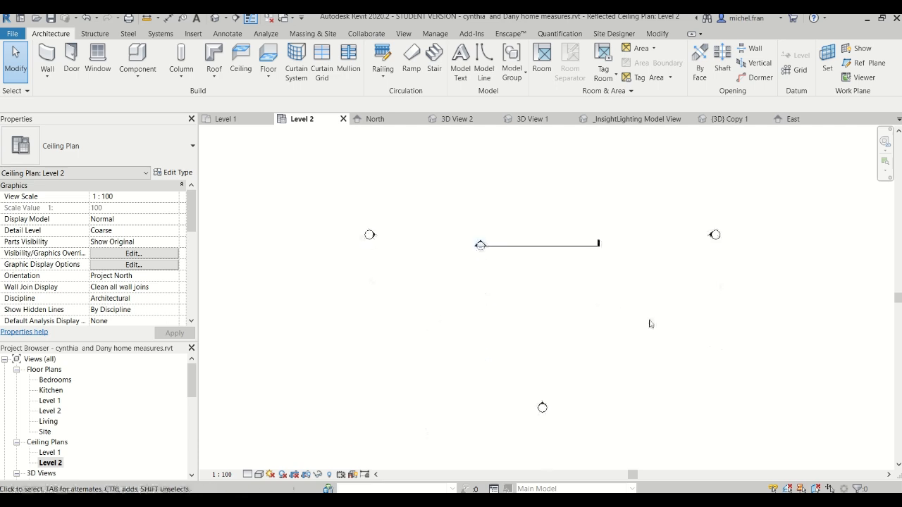
Open the Level 1 ceiling plan and start placing a lighting fixture
mouse_move(192, 368)
left_mouse_down()
mouse_move(193, 402)
mouse_move(195, 384)
left_mouse_up()
left_click(45, 392)
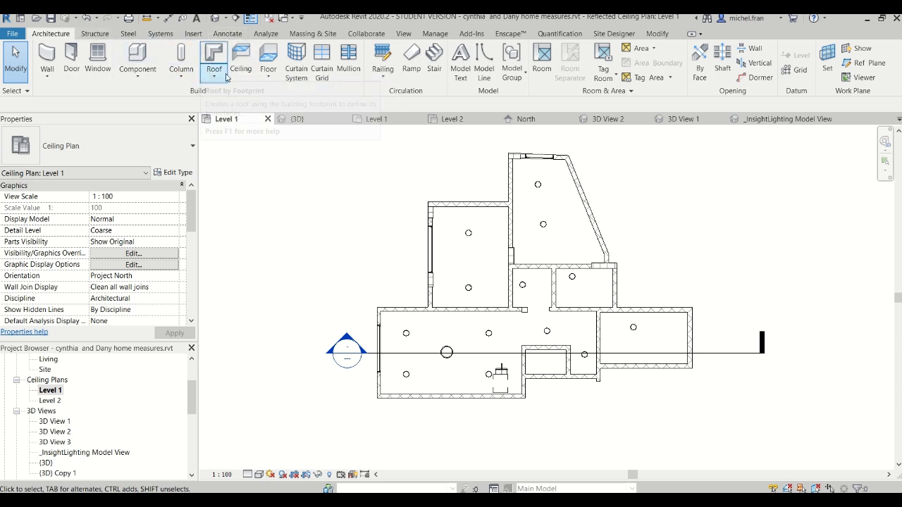
left_click(161, 34)
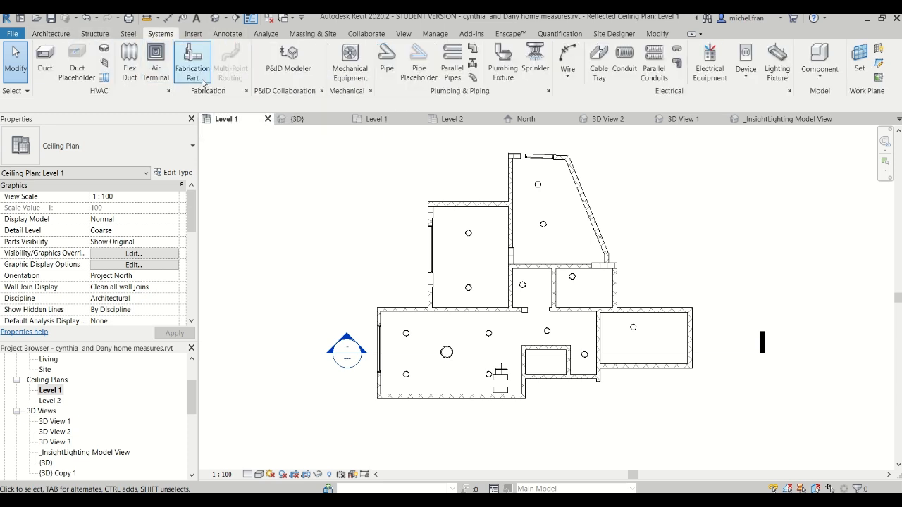
left_click(777, 74)
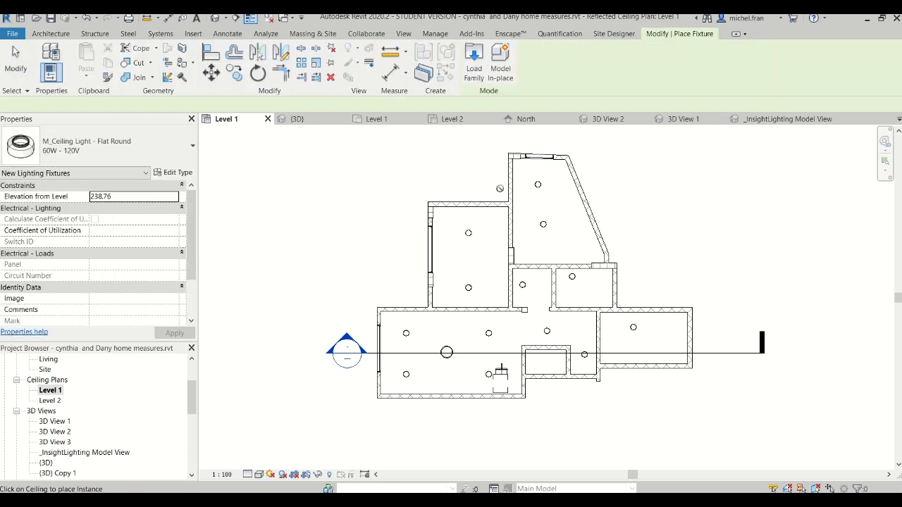
Browse for a family to load in the US Metric library's Lighting > Architectural > Internal folder
left_click(475, 68)
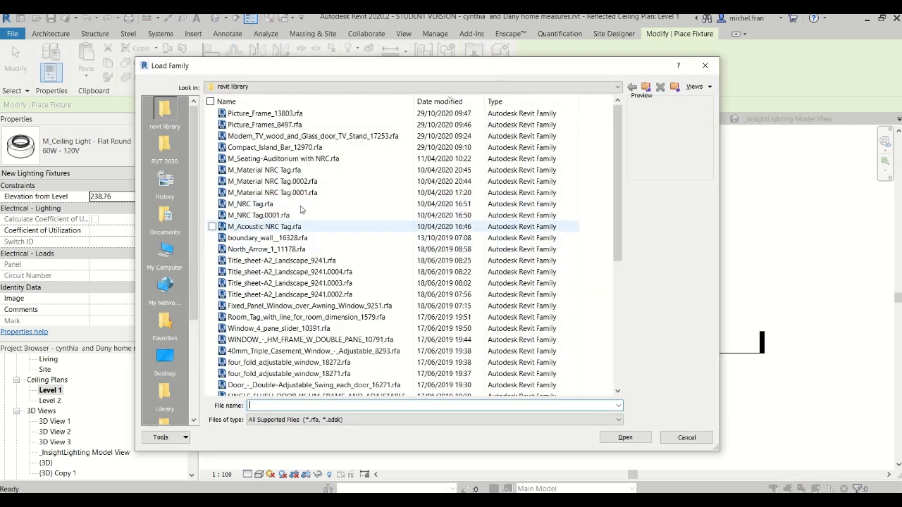
left_click(256, 87)
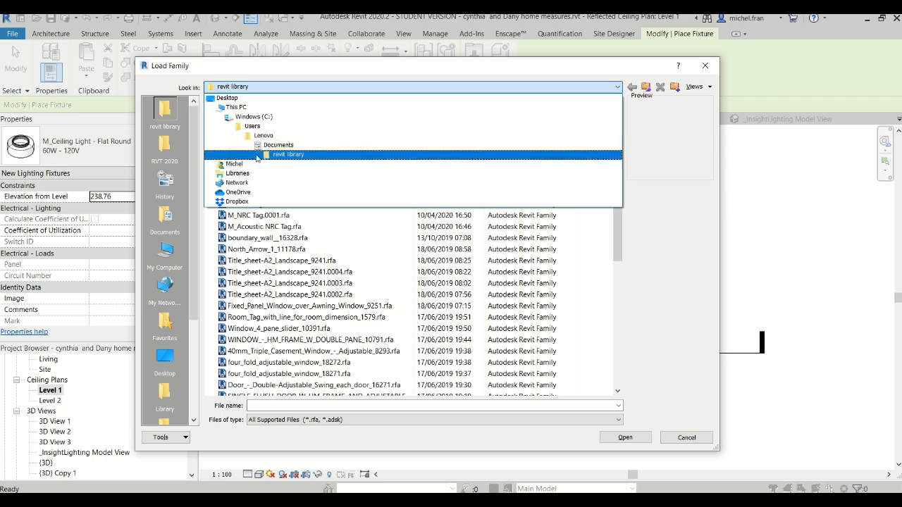
left_click(169, 148)
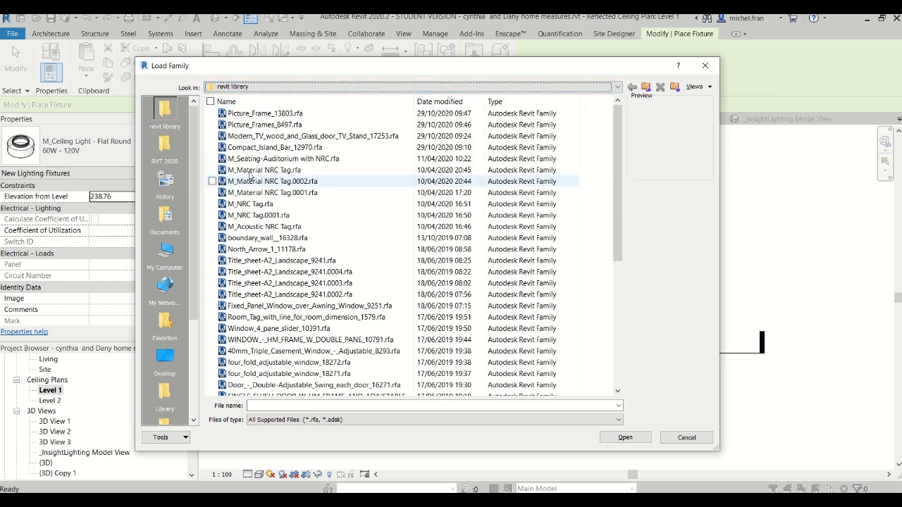
left_click(169, 148)
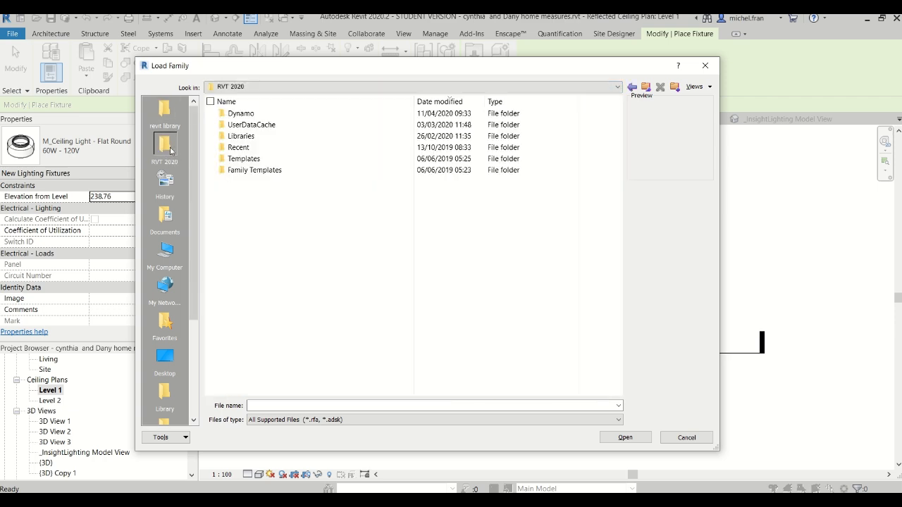
double_click(254, 136)
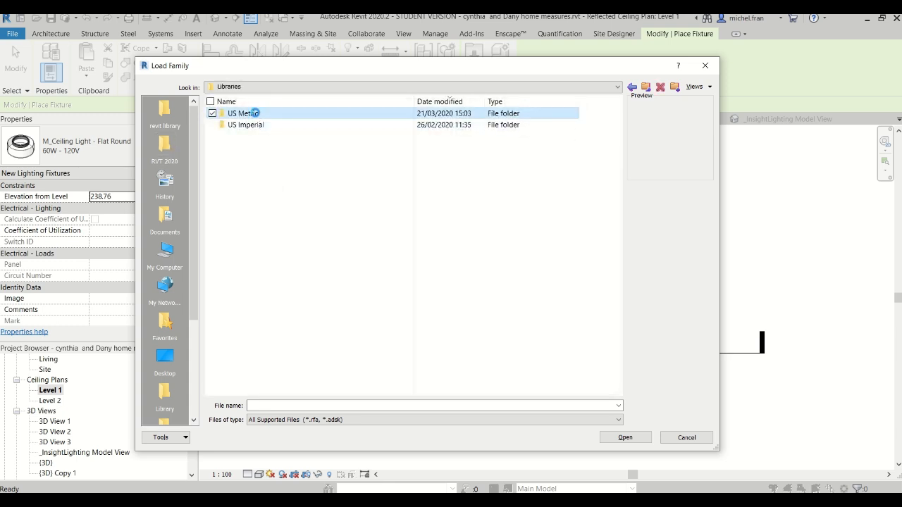
double_click(255, 113)
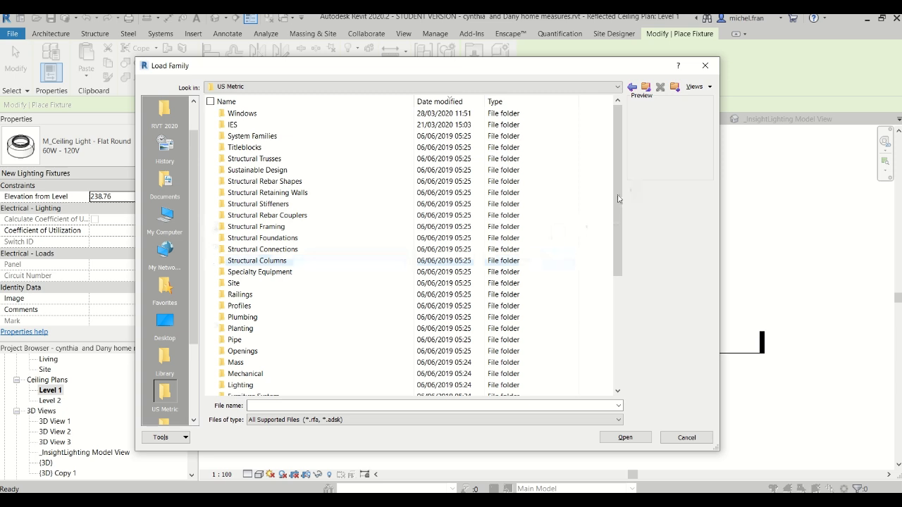
mouse_move(623, 201)
left_mouse_down()
mouse_move(614, 306)
mouse_move(613, 275)
left_mouse_up()
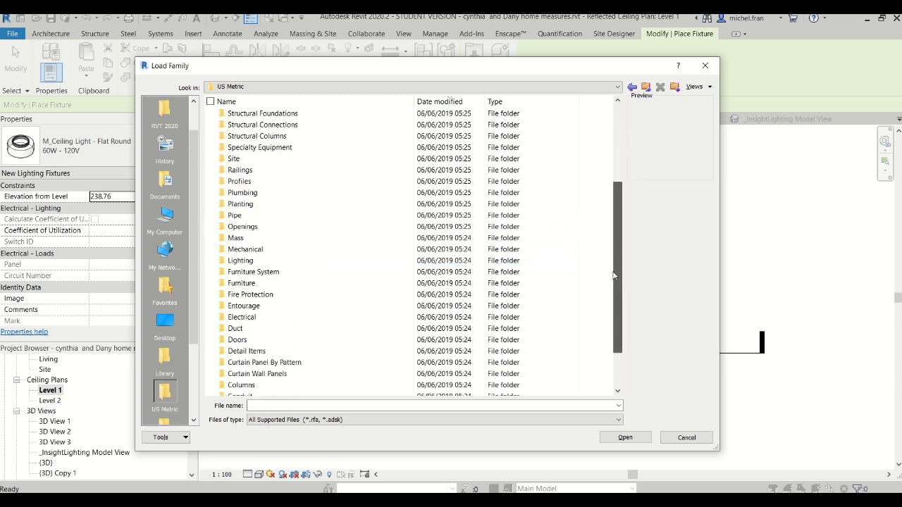
double_click(310, 260)
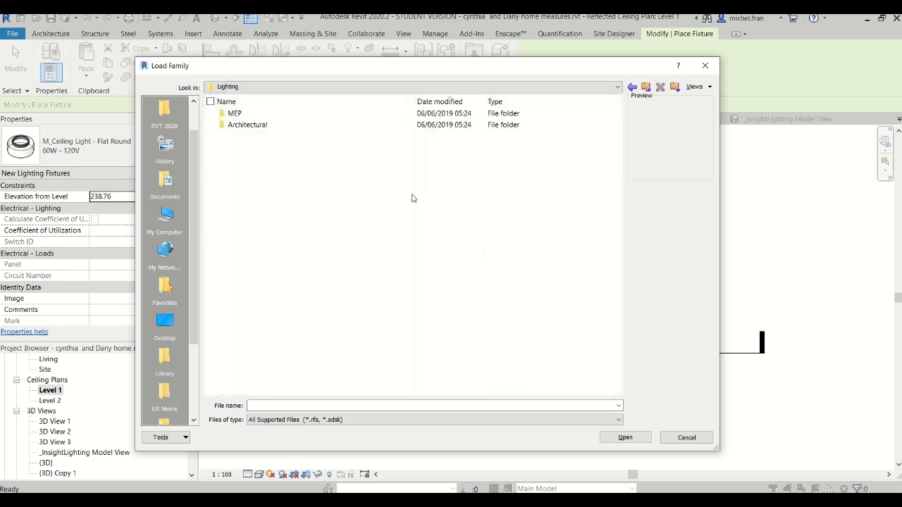
double_click(279, 124)
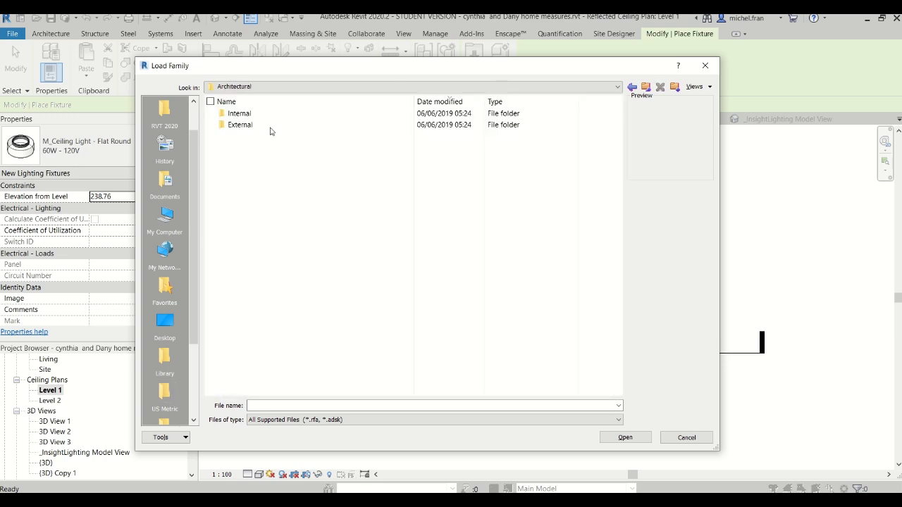
double_click(239, 113)
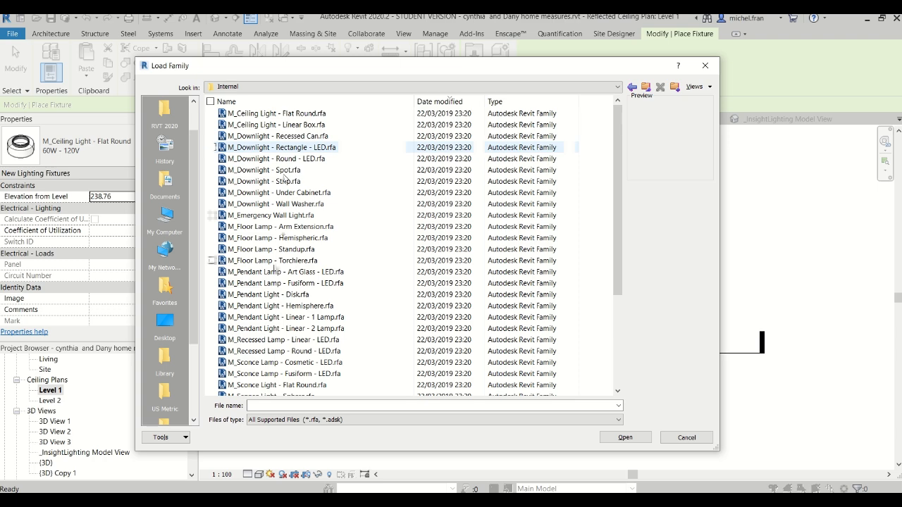
Preview several internal light families, including a pendant, a floor lamp and downlights, ending on M_Downlight - Spot
left_click(274, 308)
left_click(275, 252)
left_click(283, 203)
left_click(281, 172)
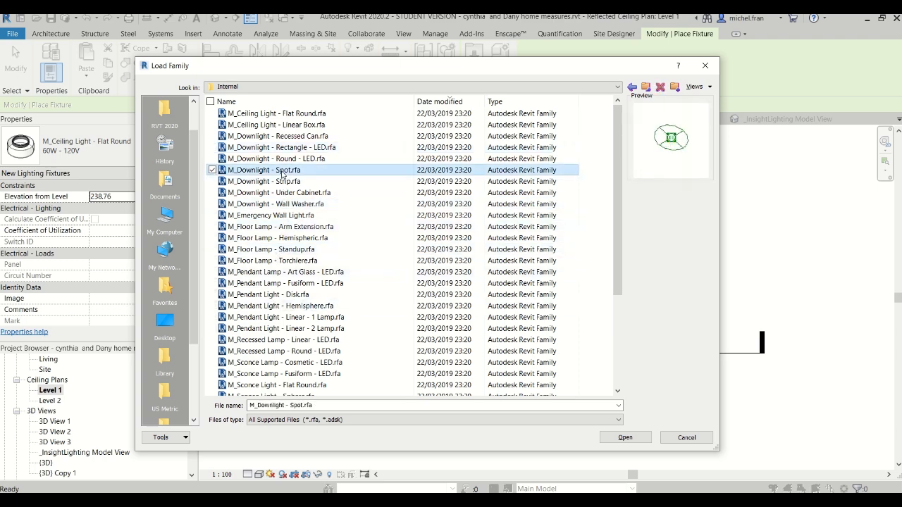
Cancel the family loading, check the lighting fixture type selection, and end fixture placement without placing a light
left_click(686, 438)
key("Escape")
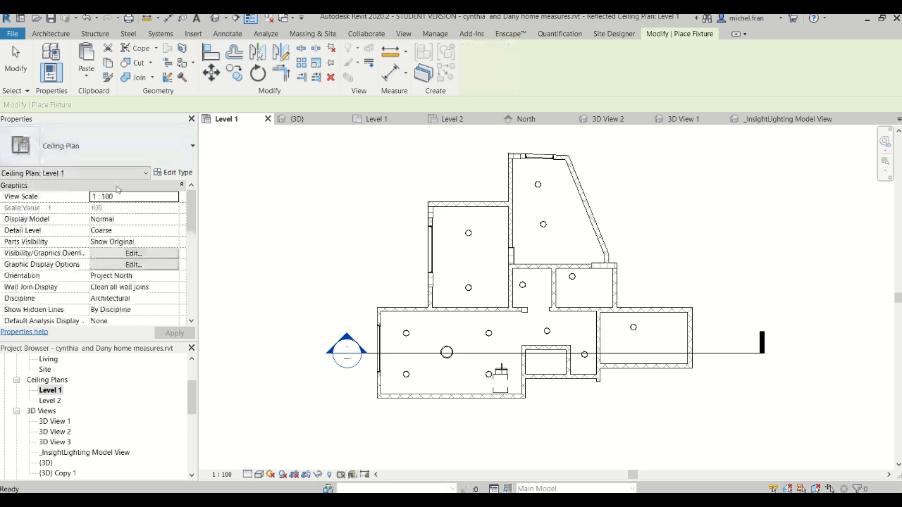
left_click(184, 149)
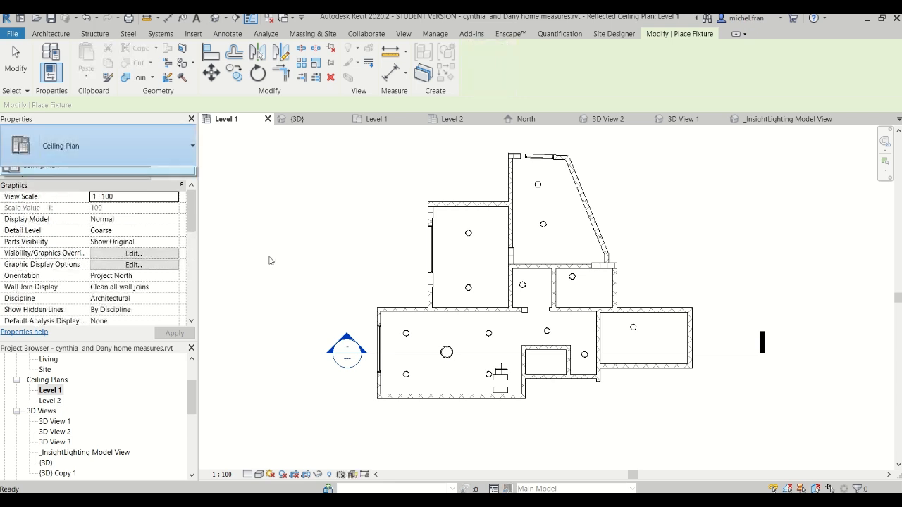
left_click(257, 199)
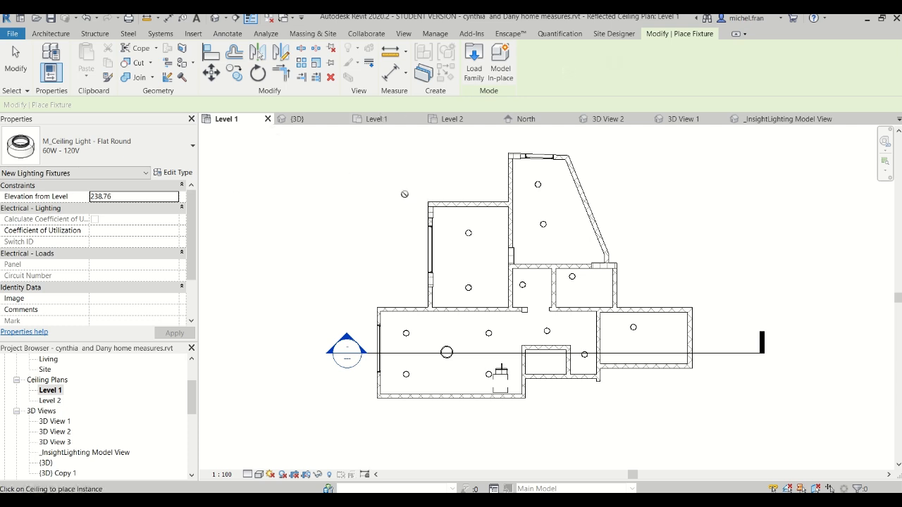
left_click(143, 153)
key("Escape")
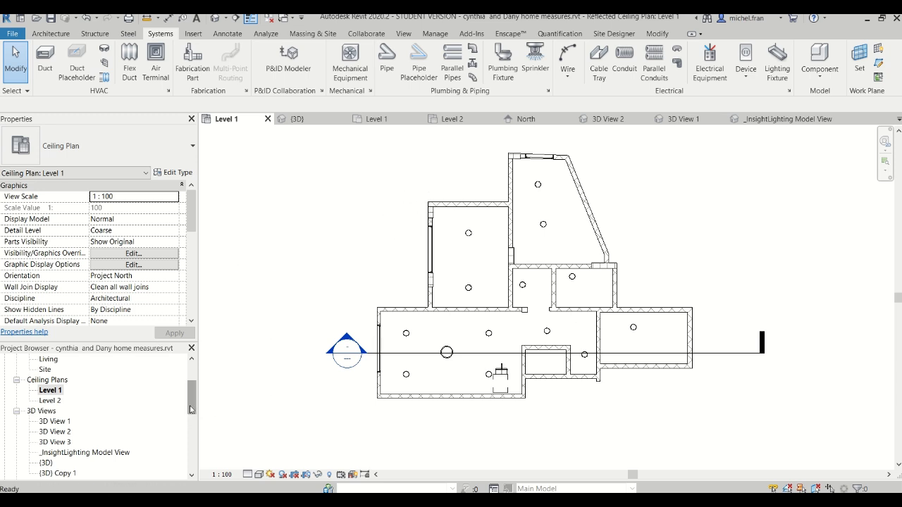
Open 3D View 2 and look over its Rendering settings without starting a render
scroll(191, 416, "down", 2)
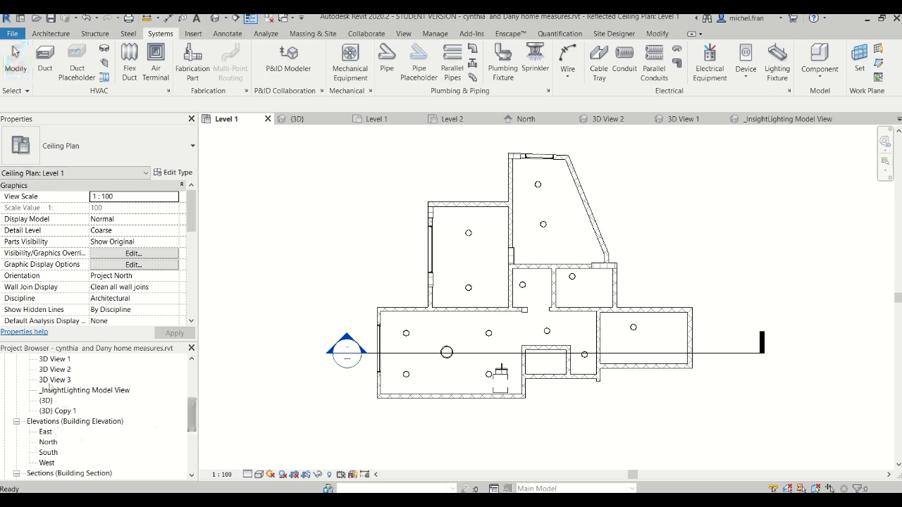
left_click(58, 361)
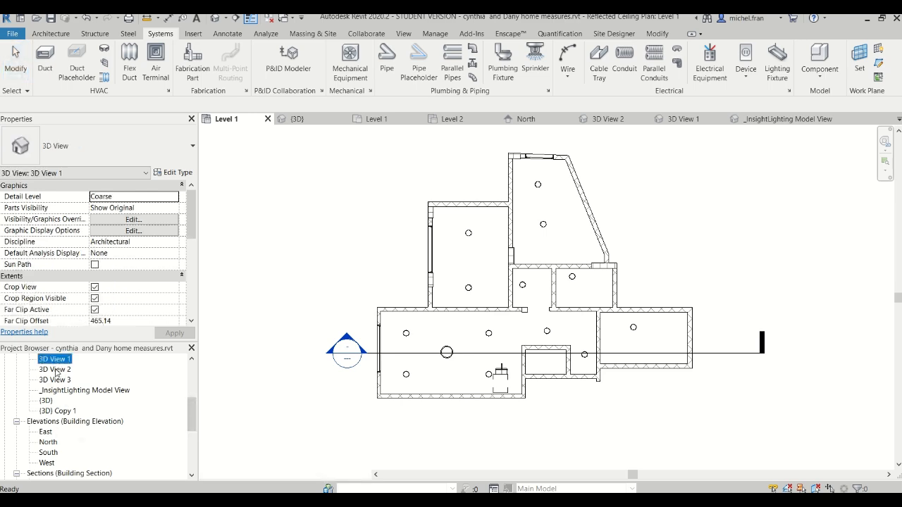
double_click(56, 370)
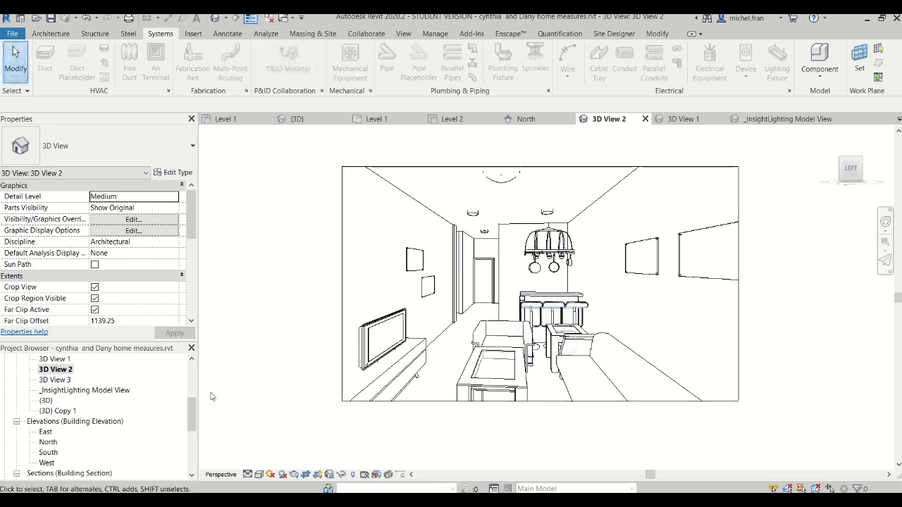
left_click(403, 33)
left_click(268, 48)
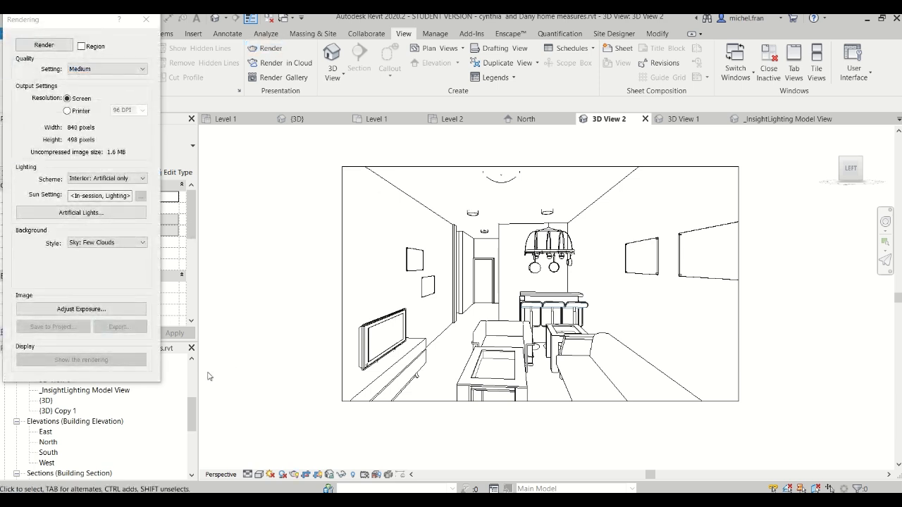
left_click(146, 20)
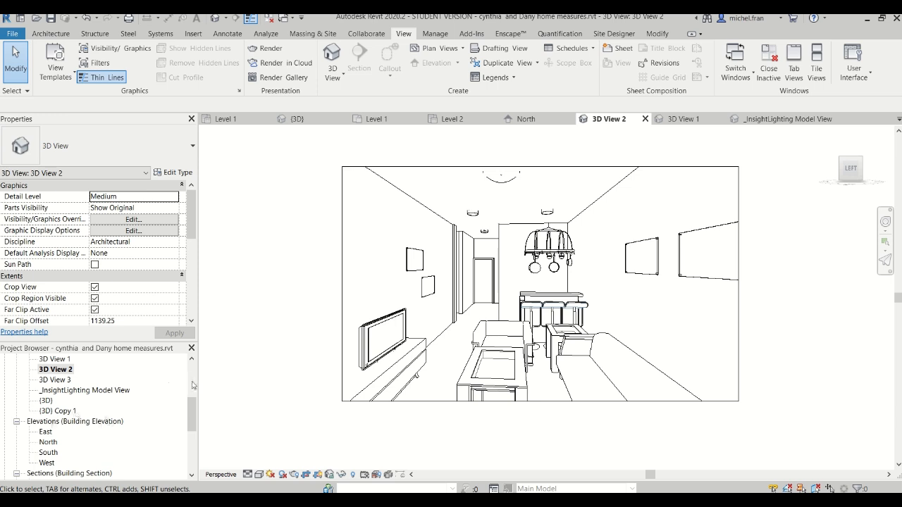
View the saved rendering 3D View 2_2 and continue to the Render in Cloud settings
left_click_drag(191, 411, 190, 438)
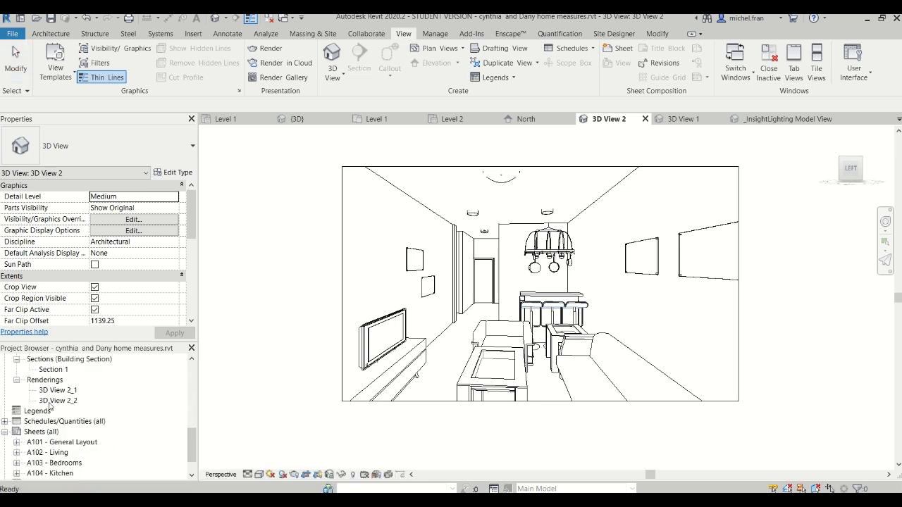
double_click(60, 400)
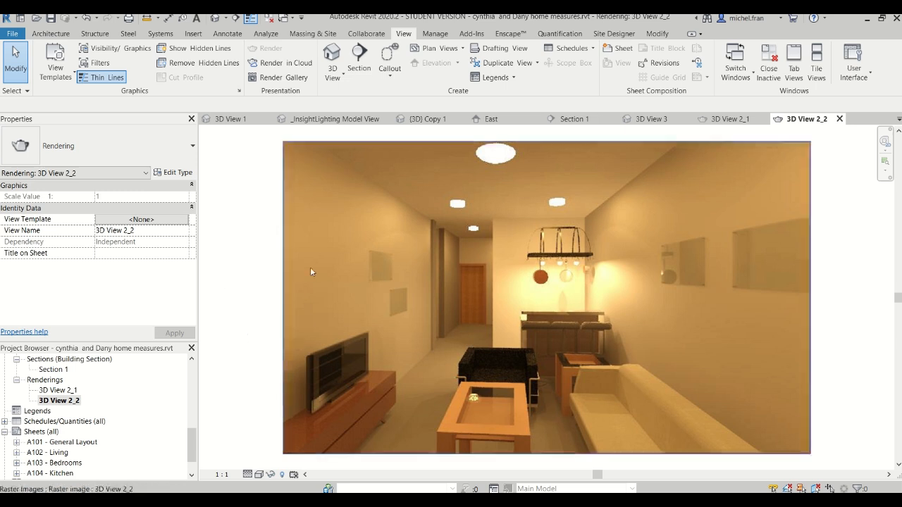
left_click(282, 65)
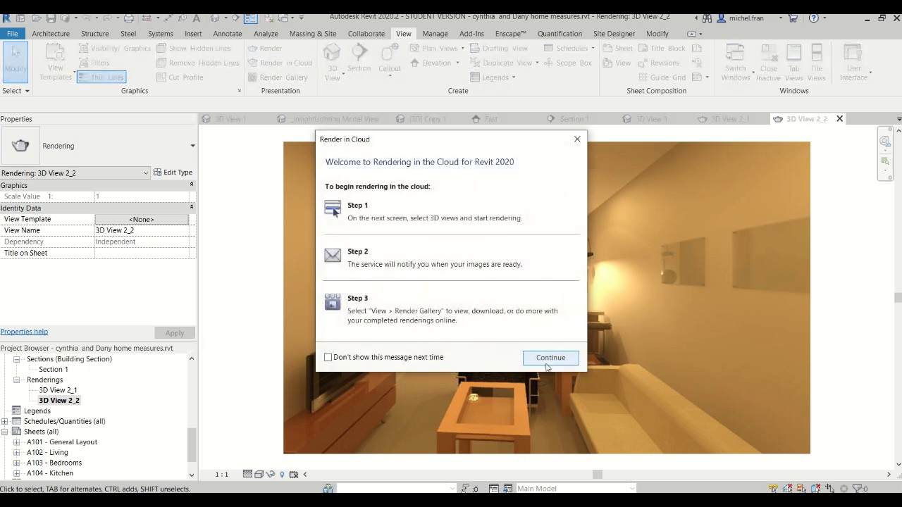
left_click(542, 358)
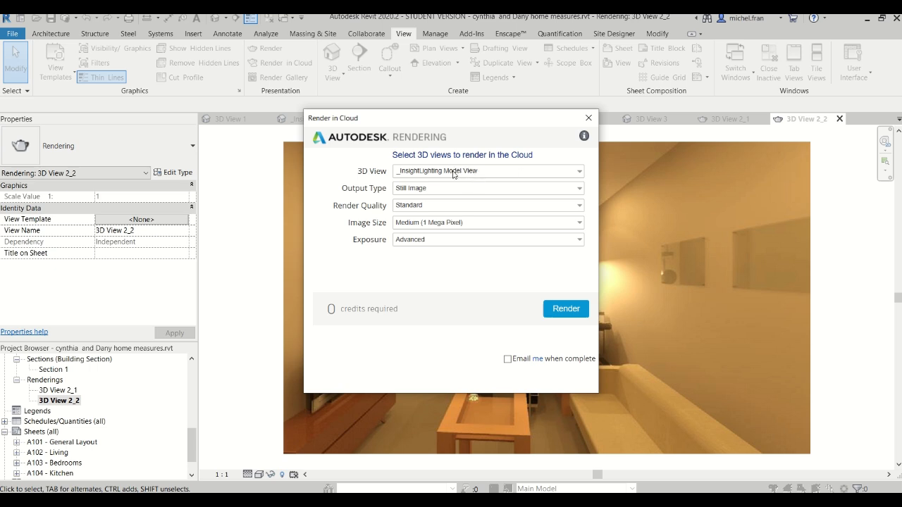
Set the cloud rendering to 3D View 2 only, excluding _InsightLighting Model View, with Illuminance as the output type
left_click(453, 174)
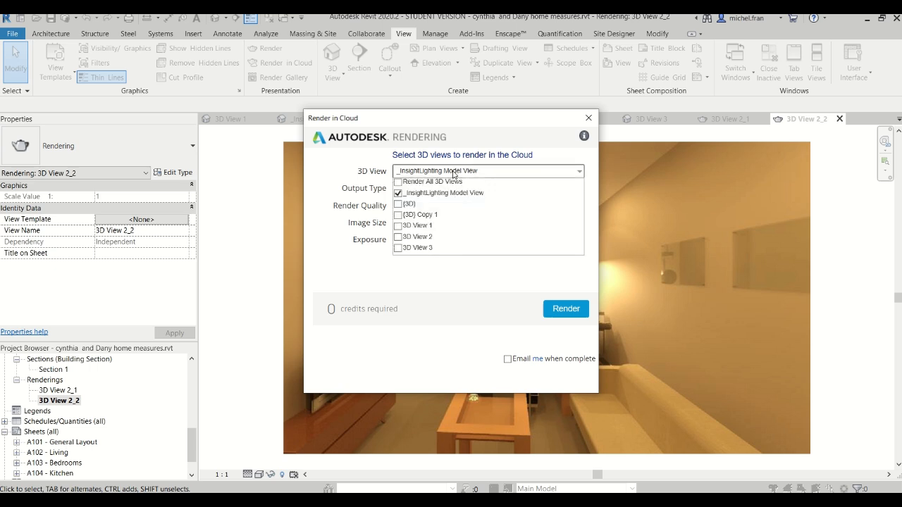
left_click(398, 237)
left_click(398, 192)
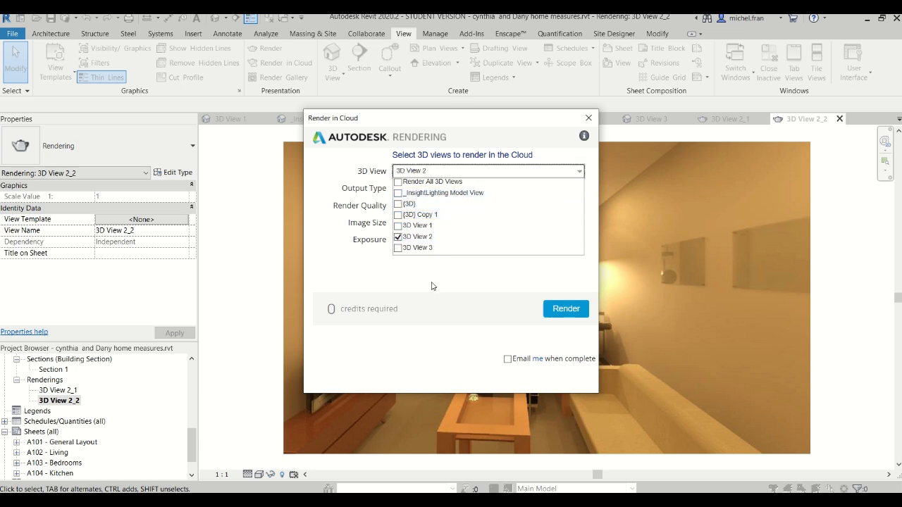
left_click(366, 352)
left_click(419, 190)
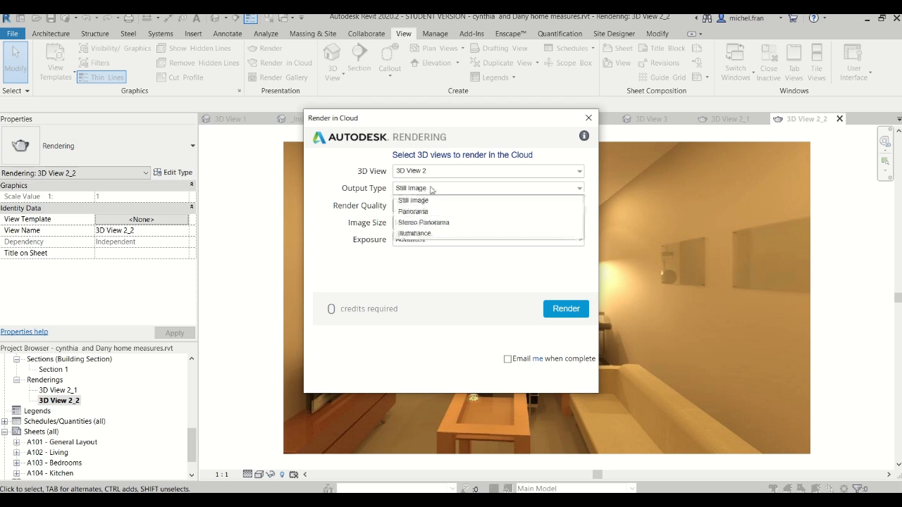
left_click(420, 237)
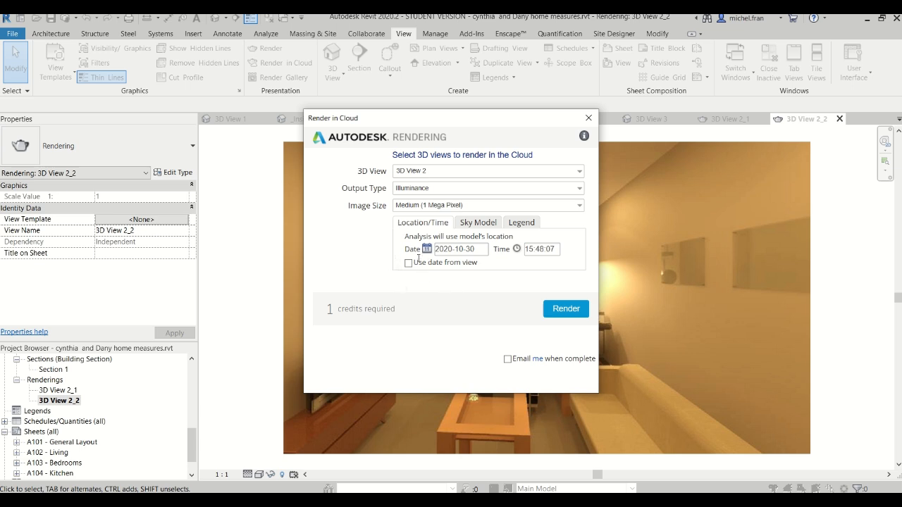
Check the illuminance time setting, close the cloud render settings, and switch to the Autodesk Rendering page showing the illuminance image
left_click(529, 250)
left_click(548, 290)
left_click(587, 119)
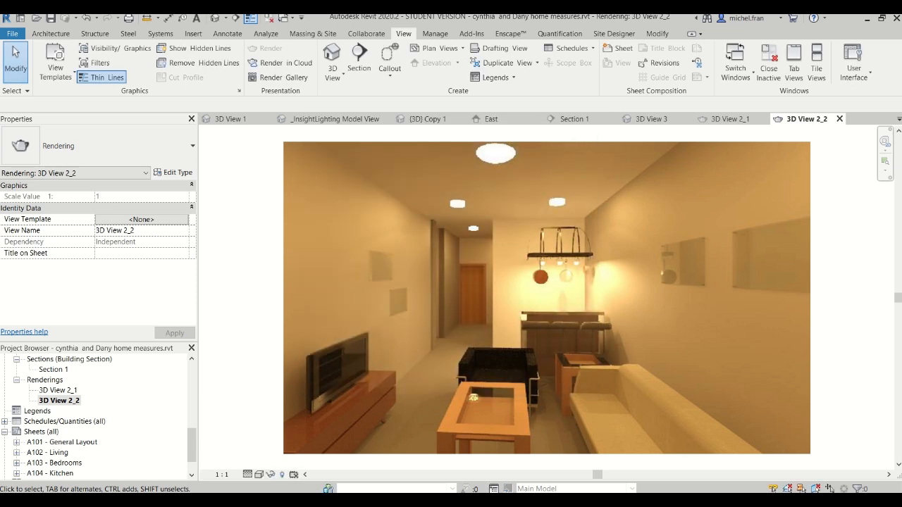
left_click(428, 481)
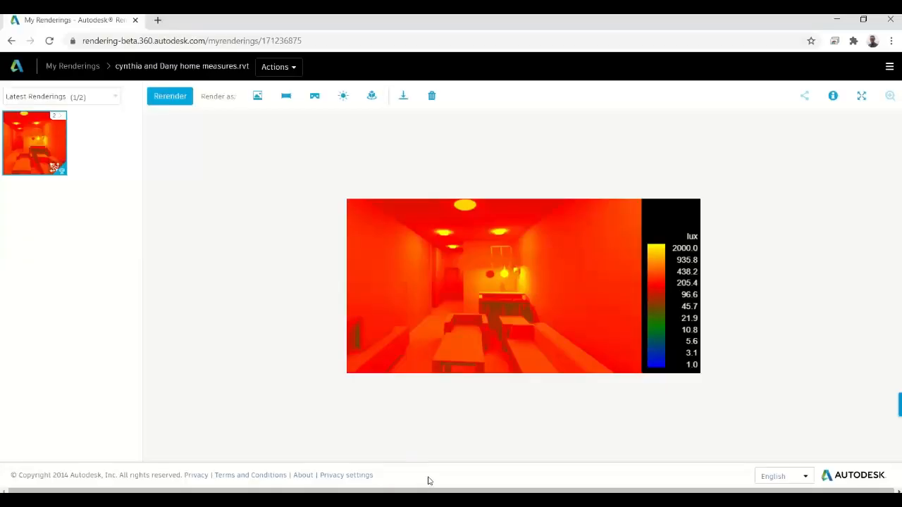